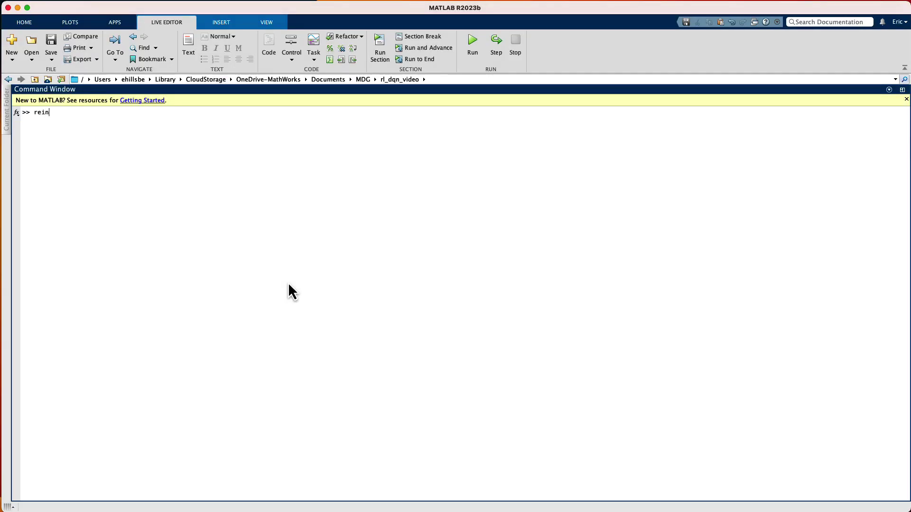
pyautogui.write('forcementLearningDesigner')
# Launch Reinforcement Learning Designer, review its TRAIN and SIMULATE options, then close the app.
pyautogui.press('Return')
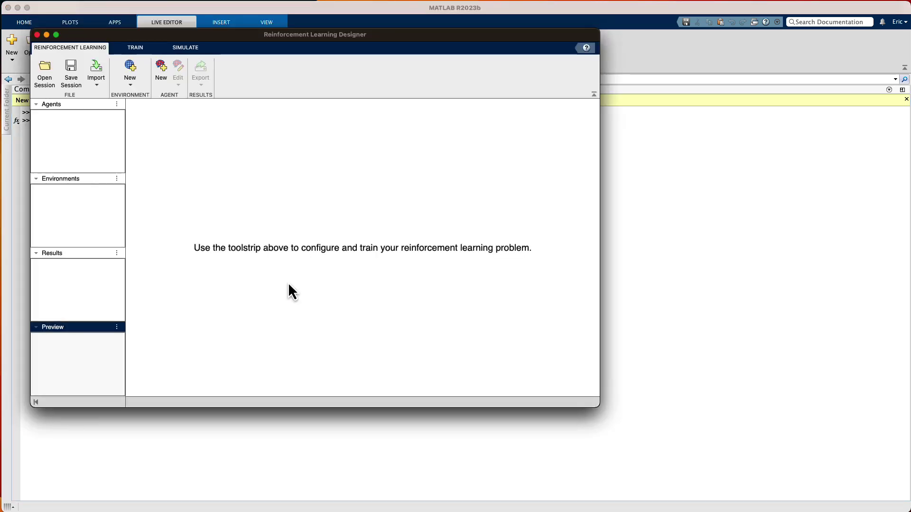
pyautogui.click(136, 50)
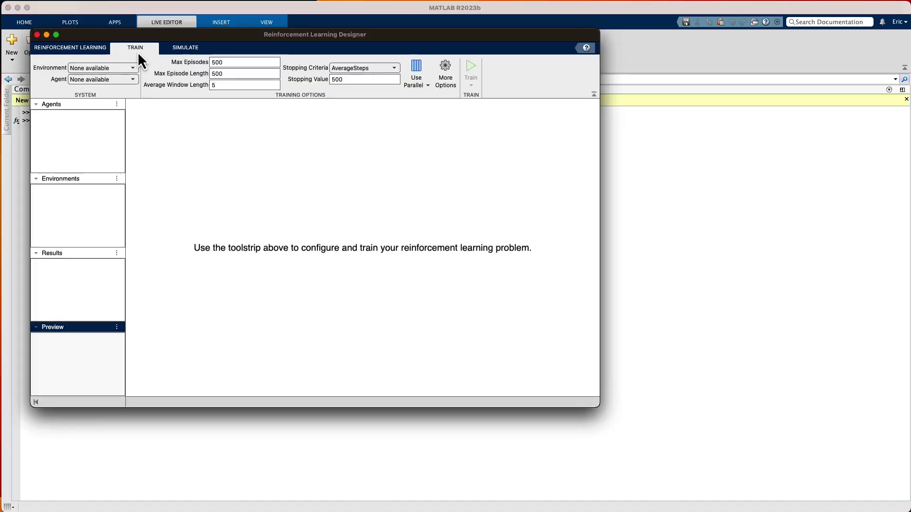
pyautogui.click(182, 53)
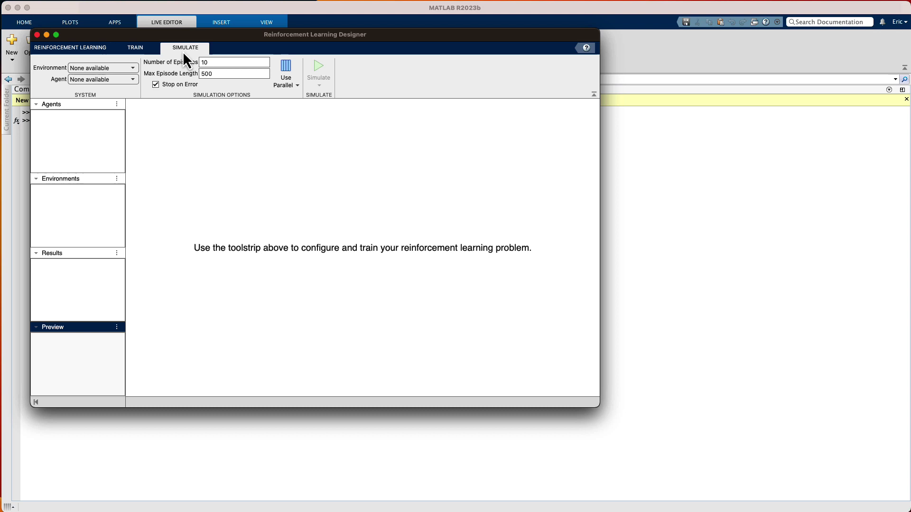
pyautogui.click(37, 34)
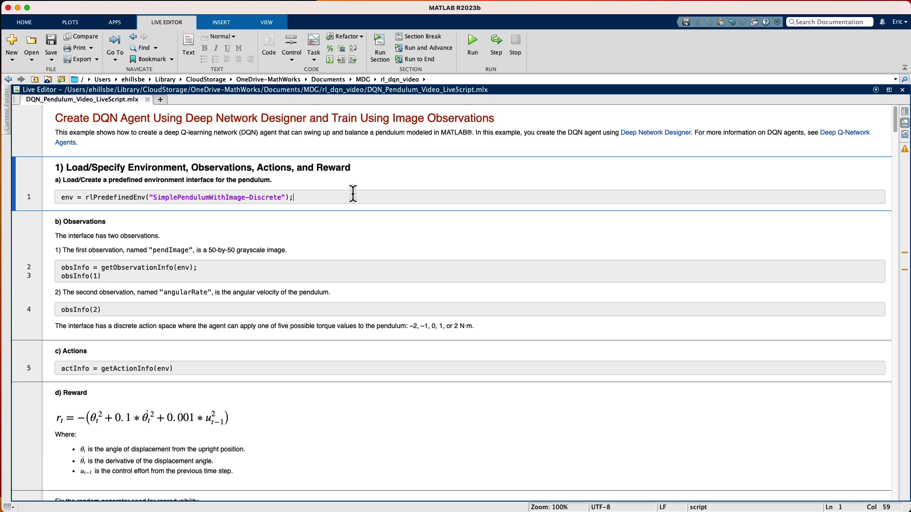
# Run the environment-loading, observation-info and action-info sections of the pendulum live script.
pyautogui.click(427, 49)
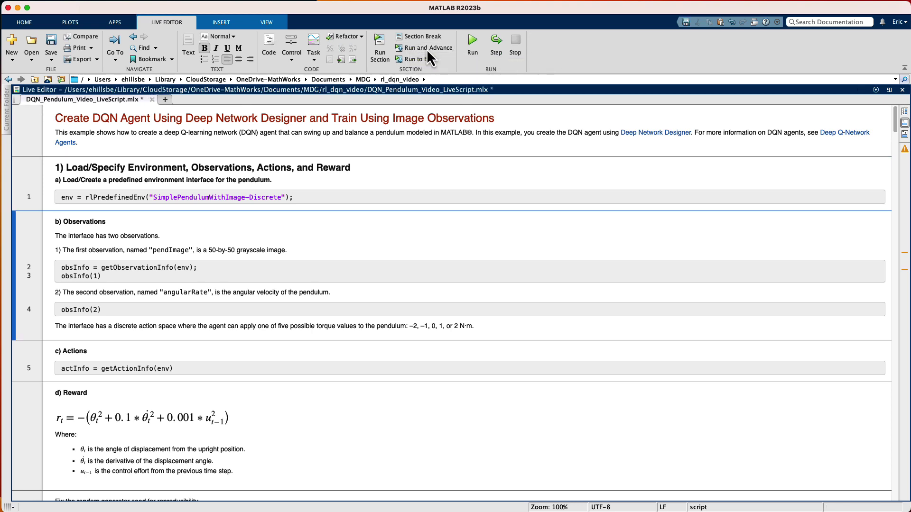
pyautogui.click(425, 49)
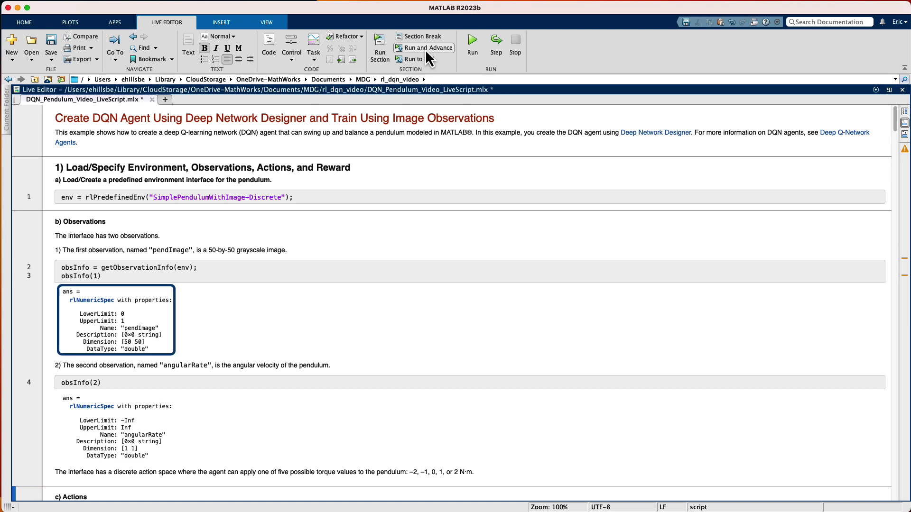
pyautogui.click(426, 49)
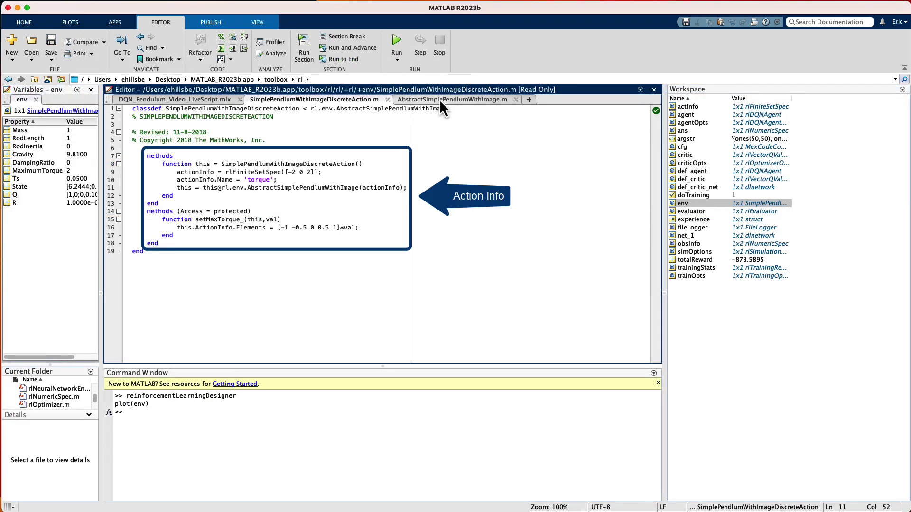
# Review the AbstractSimplePendulumWithImage class dynamics, then run the reward section.
pyautogui.click(440, 99)
pyautogui.moveTo(649, 129); pyautogui.dragTo(653, 338)
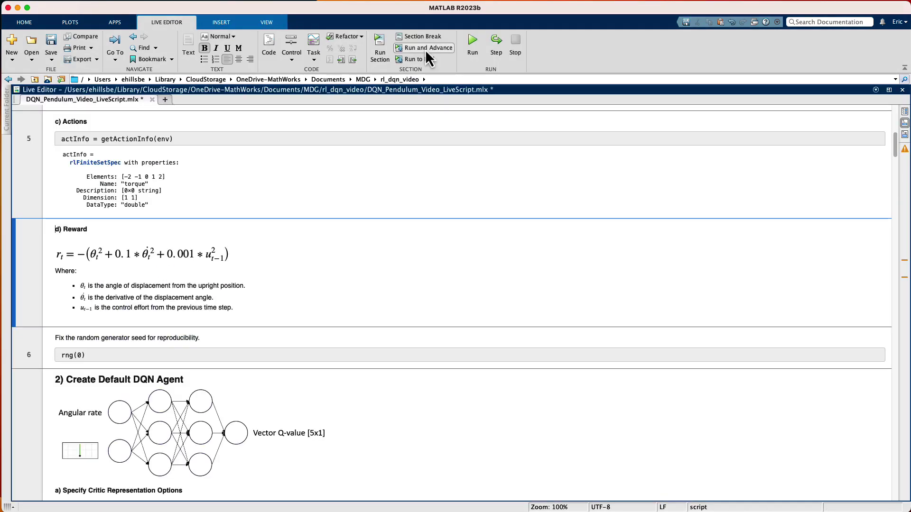
pyautogui.click(426, 49)
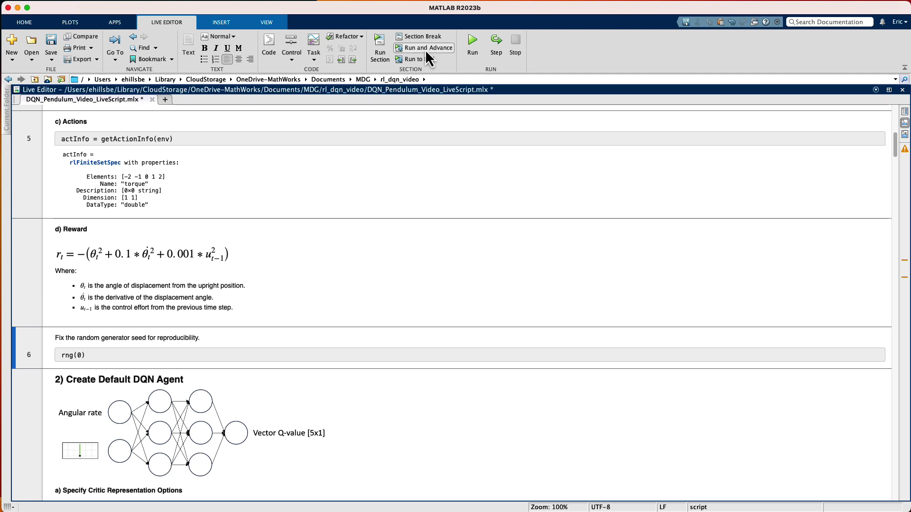
# Run the rng(0) seed section, advancing into the Create Default DQN Agent part.
pyautogui.click(425, 49)
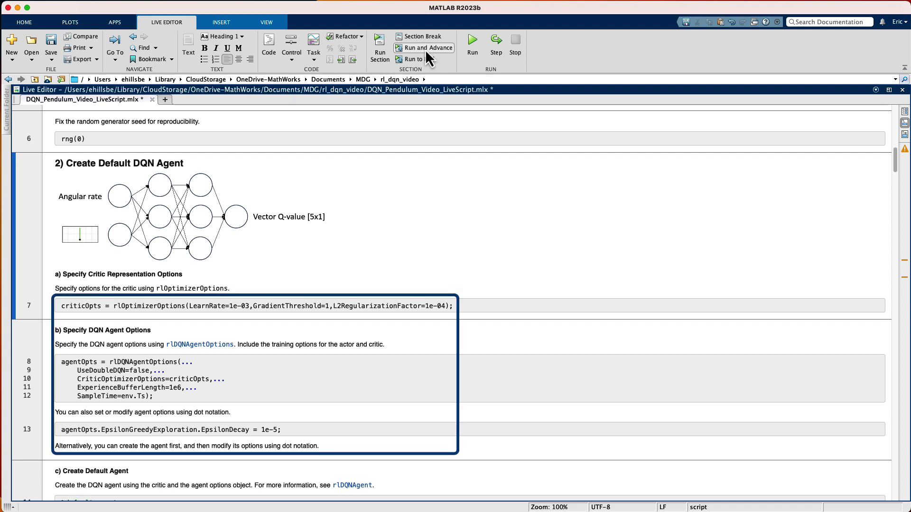
# Run the rlOptimizerOptions, rlDQNAgentOptions and rlDQNAgent sections to create the default agent and extract its critic.
pyautogui.click(425, 50)
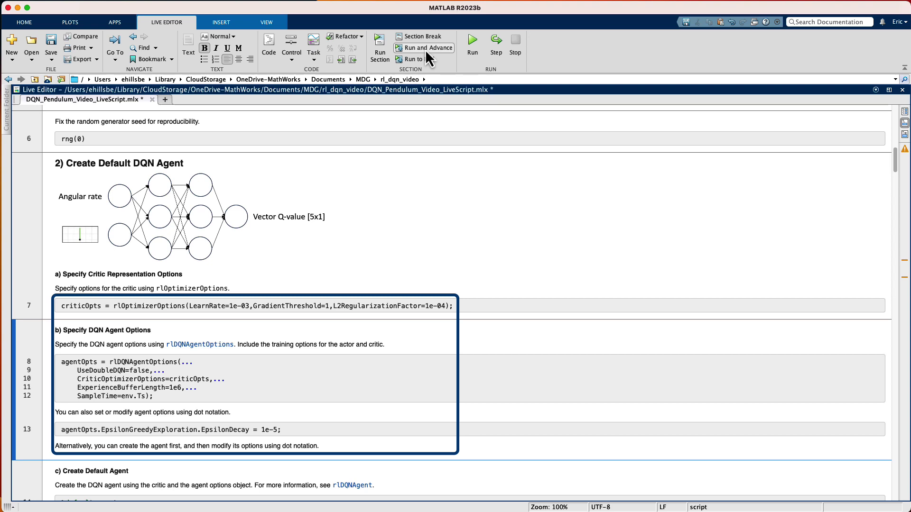
pyautogui.click(425, 49)
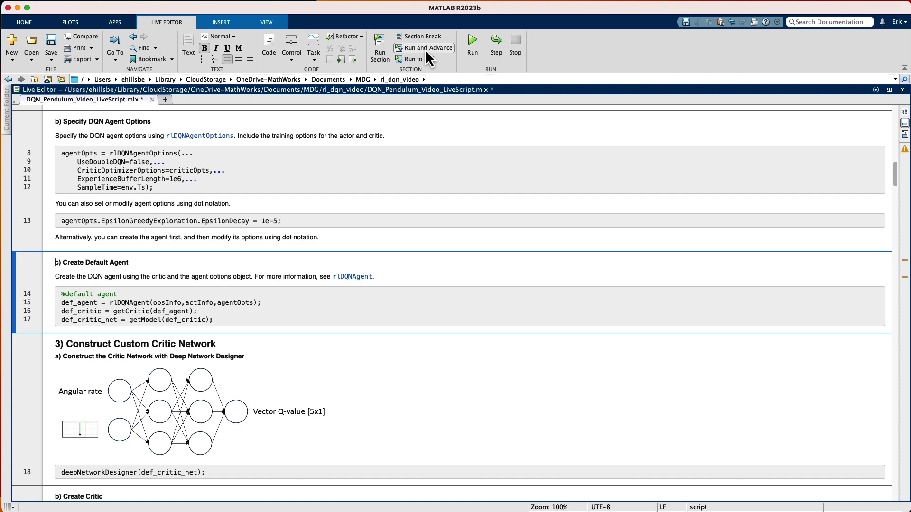
pyautogui.click(425, 49)
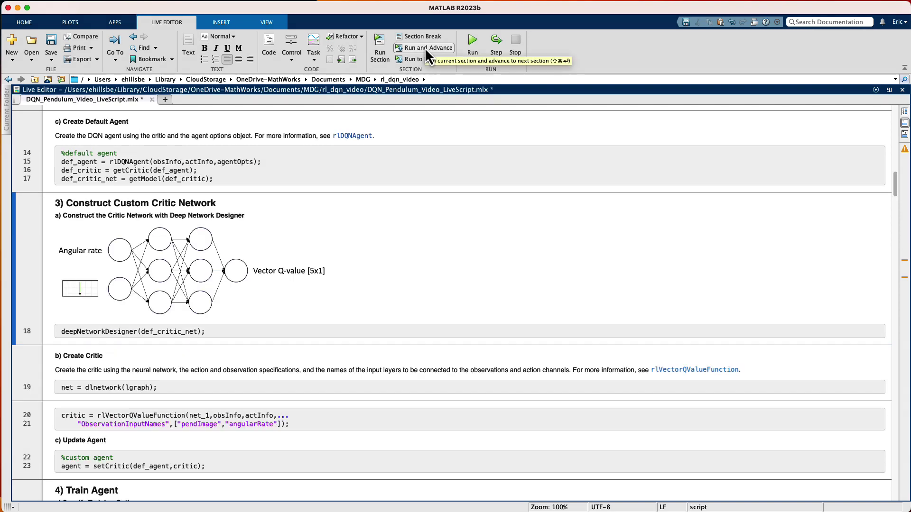
# Load def_critic_net in Deep Network Designer and rework the pendImage branch with an added fully connected layer.
pyautogui.click(427, 49)
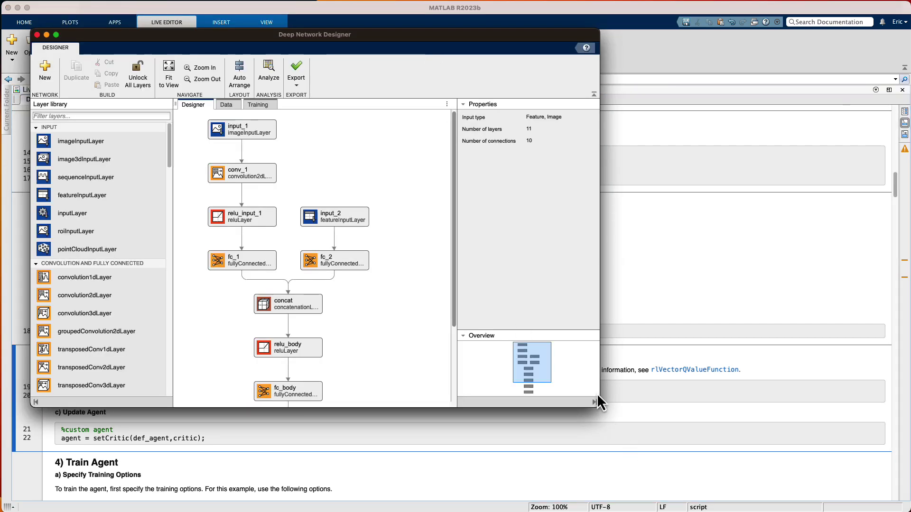
pyautogui.moveTo(599, 407); pyautogui.dragTo(848, 491)
pyautogui.click(394, 132)
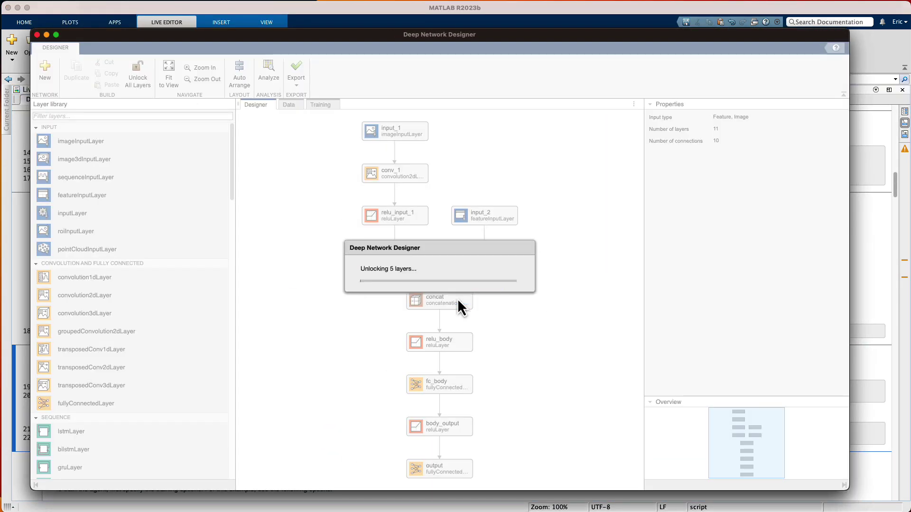
pyautogui.write('pendImage')
pyautogui.click(395, 174)
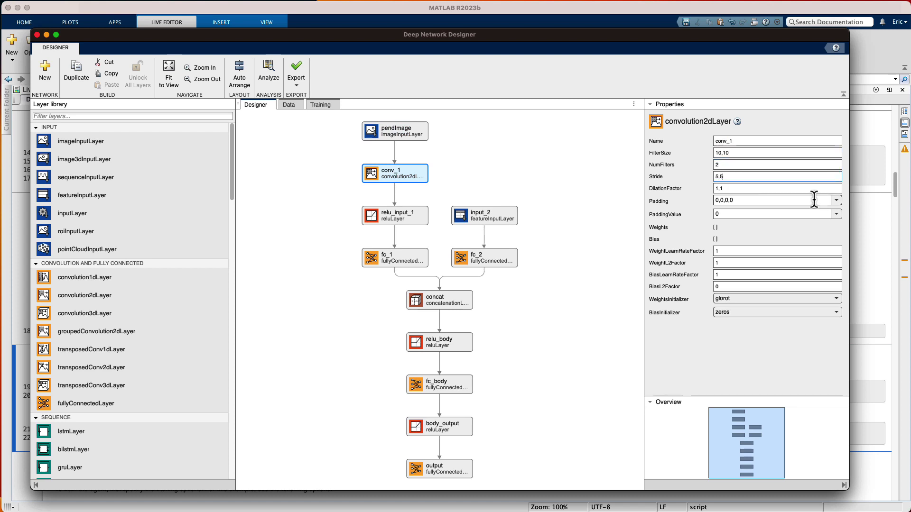
pyautogui.press('Delete')
pyautogui.moveTo(85, 403)
pyautogui.mouseDown()
pyautogui.moveTo(157, 355)
pyautogui.moveTo(392, 131)
pyautogui.mouseUp()
pyautogui.scroll(-5, 143, 320)
pyautogui.moveTo(71, 367)
pyautogui.mouseDown()
pyautogui.moveTo(394, 174)
pyautogui.moveTo(403, 225)
pyautogui.mouseUp()
pyautogui.click(239, 72)
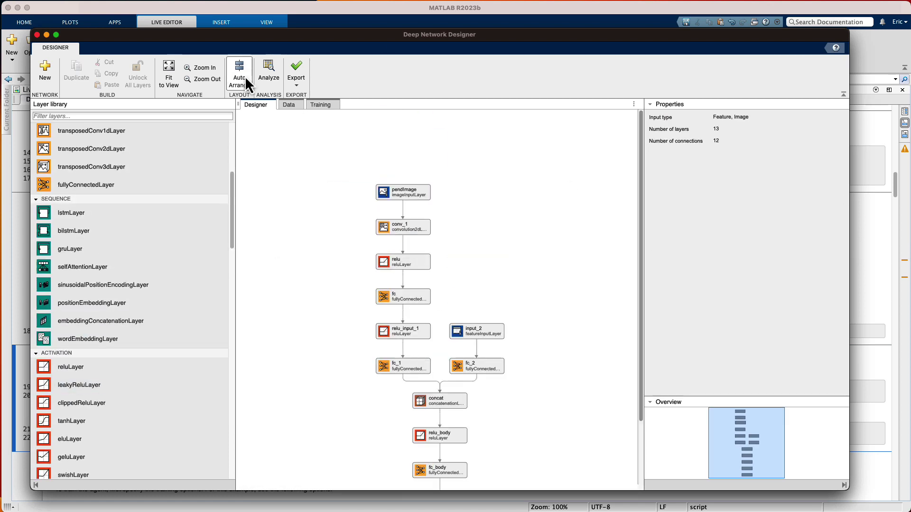
pyautogui.scroll(5, 107, 214)
# Add an angularRate input branch with its own fully connected and ReLU layers.
pyautogui.moveTo(81, 140); pyautogui.dragTo(482, 262)
pyautogui.doubleClick(747, 140)
pyautogui.write('angularRate')
pyautogui.moveTo(86, 403); pyautogui.dragTo(482, 298)
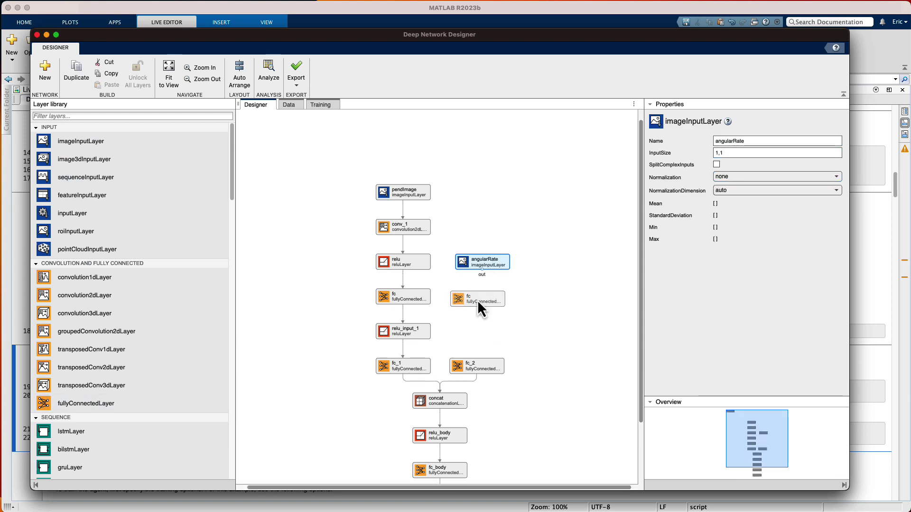
pyautogui.scroll(-5, 128, 285)
pyautogui.moveTo(71, 340); pyautogui.dragTo(476, 333)
pyautogui.click(403, 296)
pyautogui.doubleClick(733, 164)
pyautogui.click(403, 366)
pyautogui.click(477, 367)
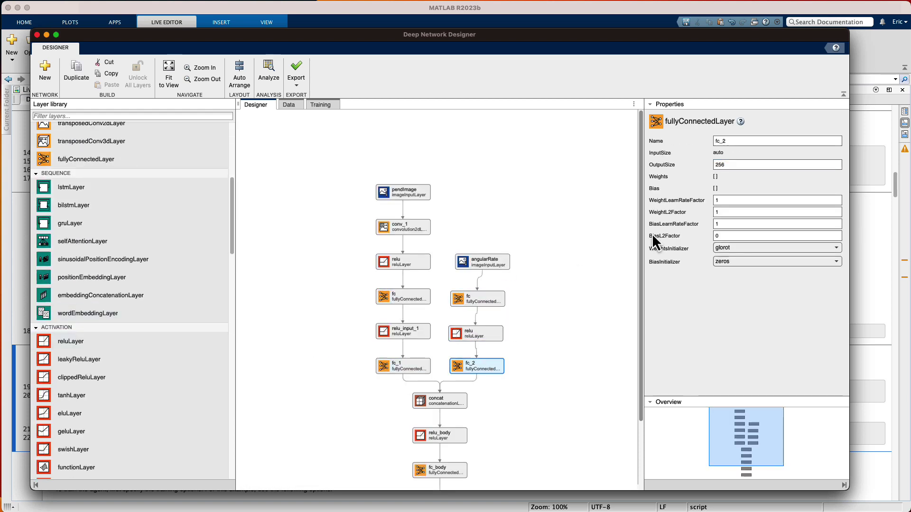
# Replace the concatenation layers with an addition layer joined to body_output.
pyautogui.click(240, 73)
pyautogui.press('Delete')
pyautogui.scroll(-10, 182, 368)
pyautogui.moveTo(76, 304)
pyautogui.mouseDown()
pyautogui.moveTo(431, 340)
pyautogui.moveTo(439, 430)
pyautogui.mouseUp()
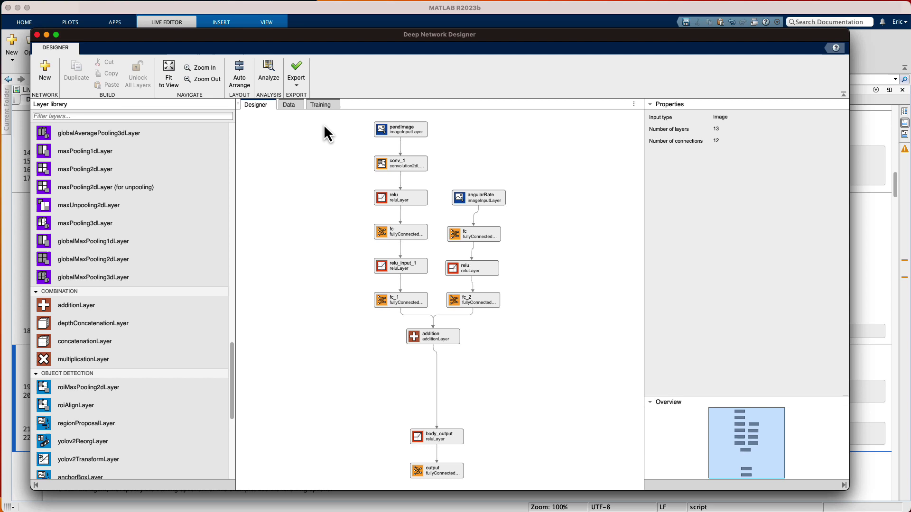
pyautogui.click(239, 72)
pyautogui.click(440, 470)
pyautogui.click(297, 75)
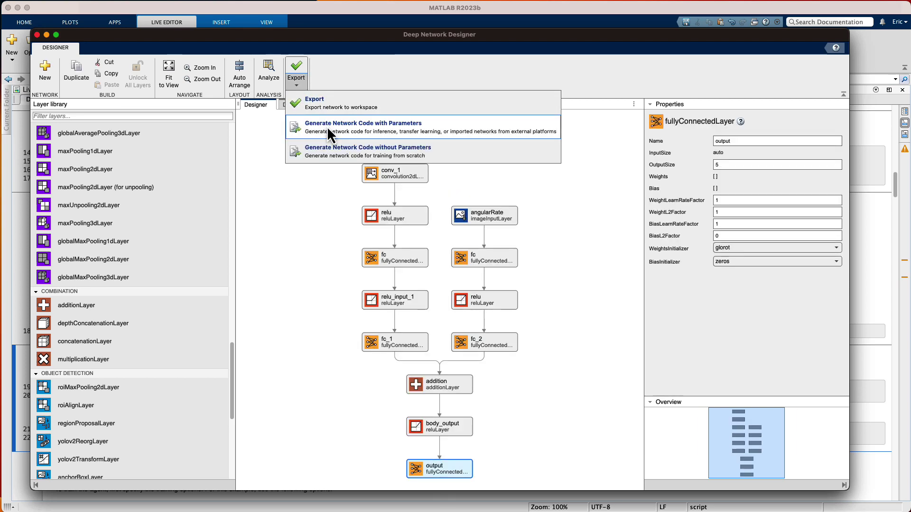
# Generate a live script with the network code and parameters for the custom critic.
pyautogui.click(329, 149)
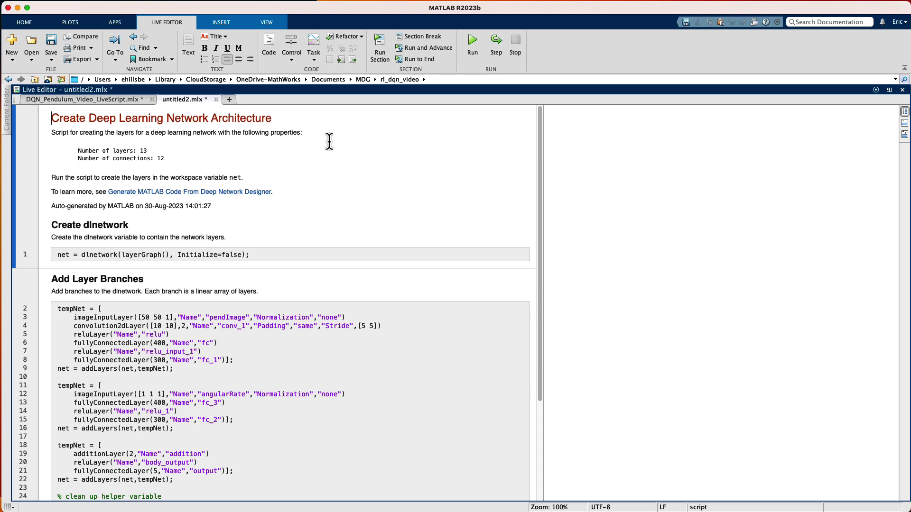
pyautogui.scroll(-2, 315, 275)
pyautogui.scroll(-3, 314, 274)
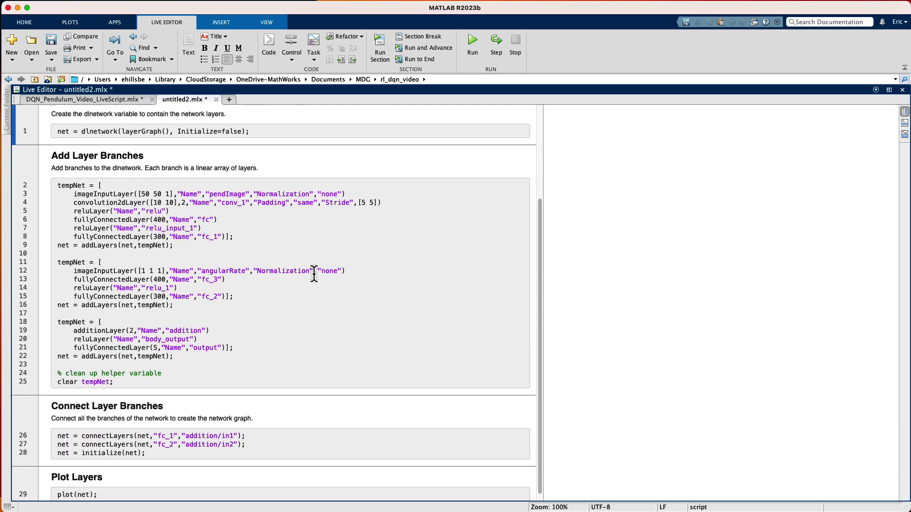
pyautogui.scroll(-1, 314, 275)
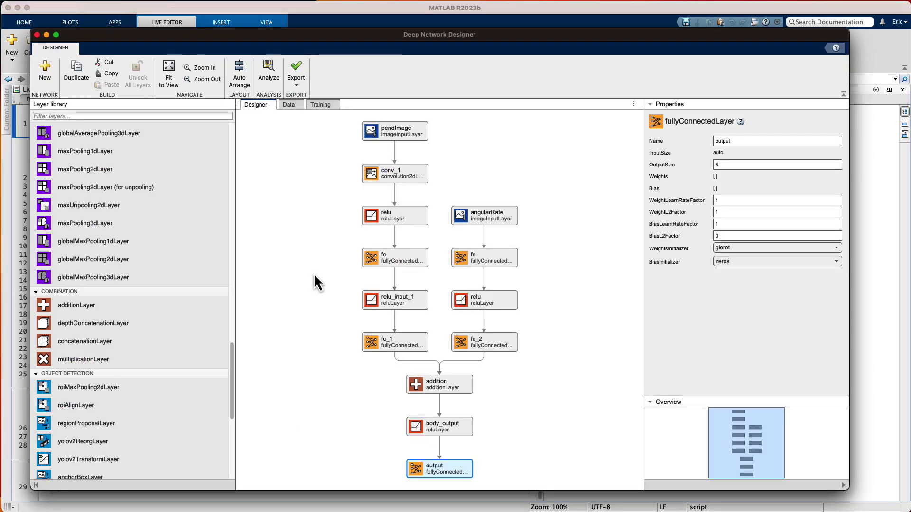
# Export the rebuilt critic to the workspace as net_1 and return to DQN_Pendulum_Video_LiveScript.mlx.
pyautogui.click(297, 75)
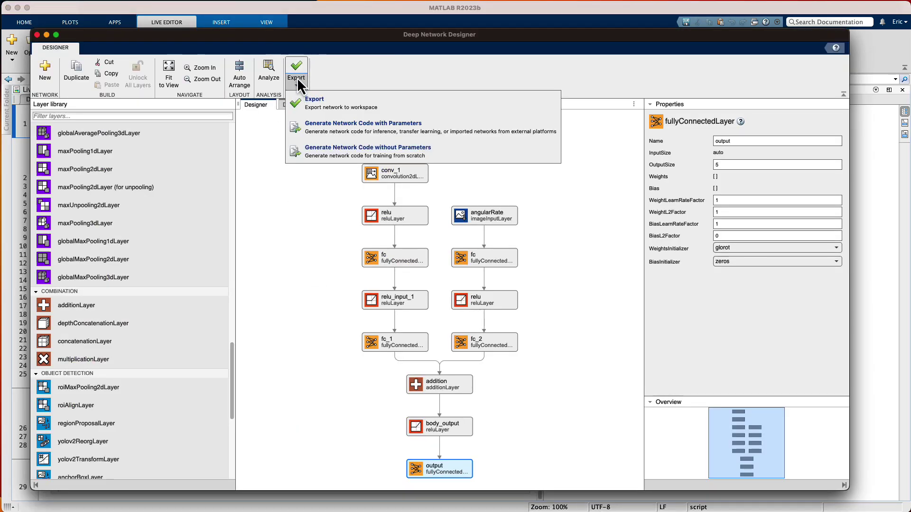
pyautogui.click(300, 103)
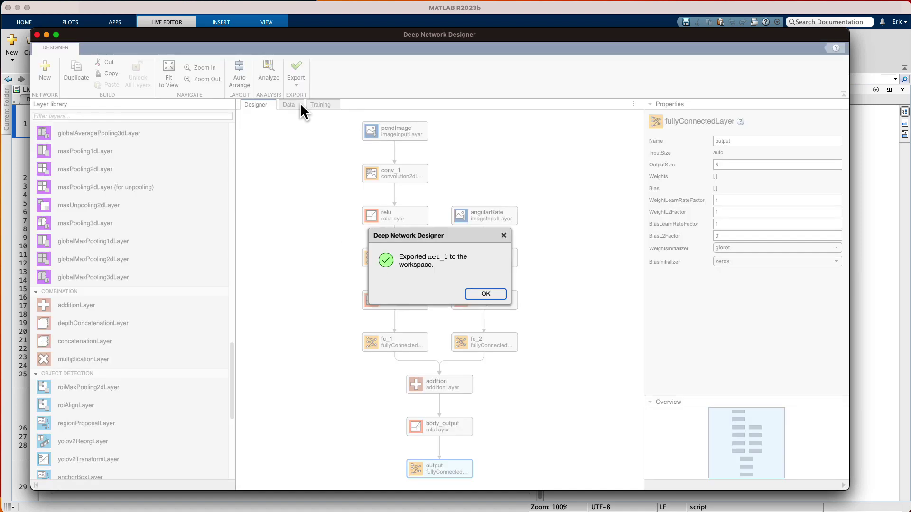
pyautogui.press('Return')
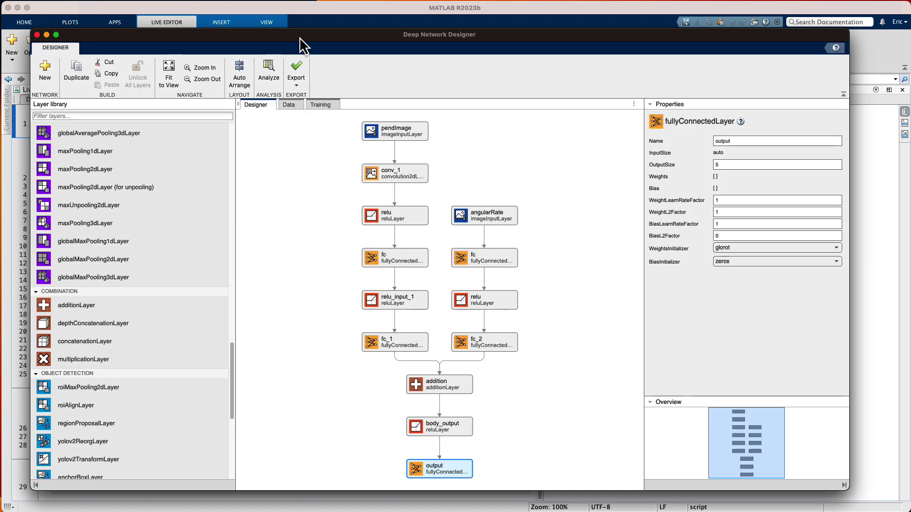
pyautogui.click(312, 23)
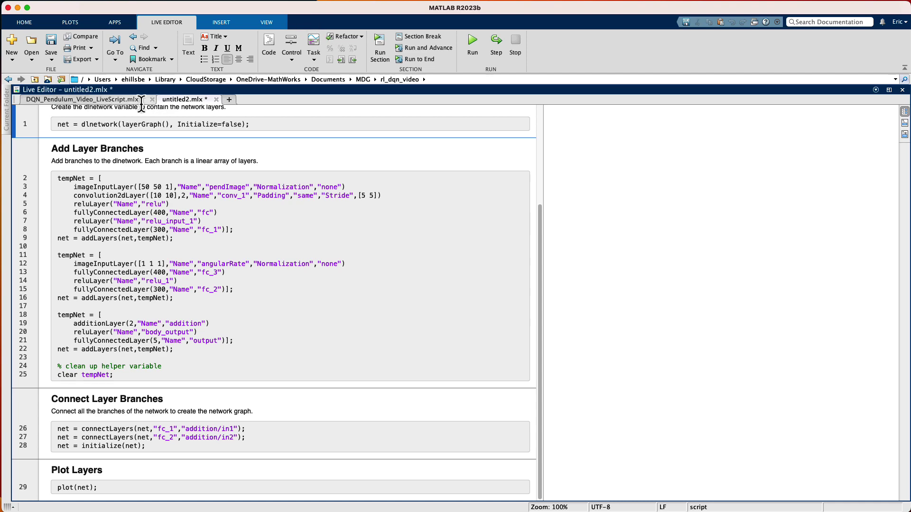
pyautogui.click(124, 100)
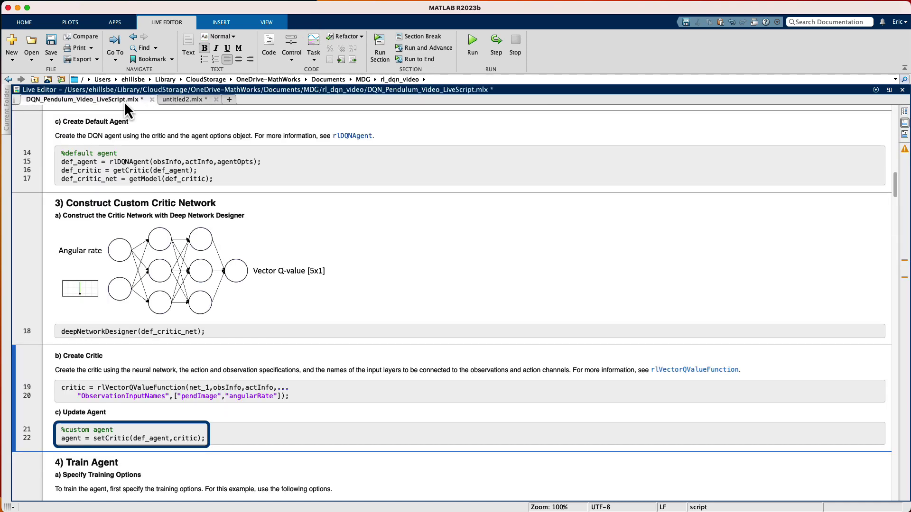
# Run the Create Critic and Update Agent sections to set the custom critic on the DQN agent.
pyautogui.click(411, 48)
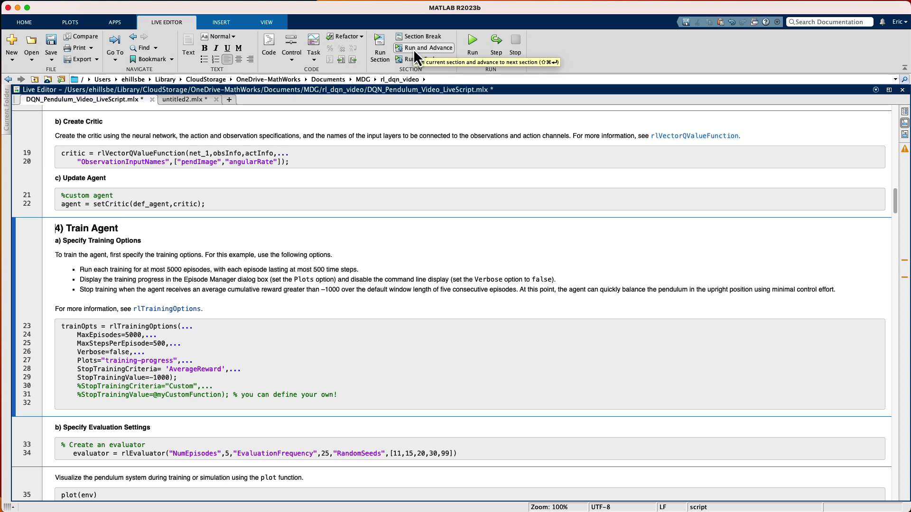
# Run the training options, rlEvaluator (5 episodes, frequency 25) and plot(env) sections.
pyautogui.click(414, 49)
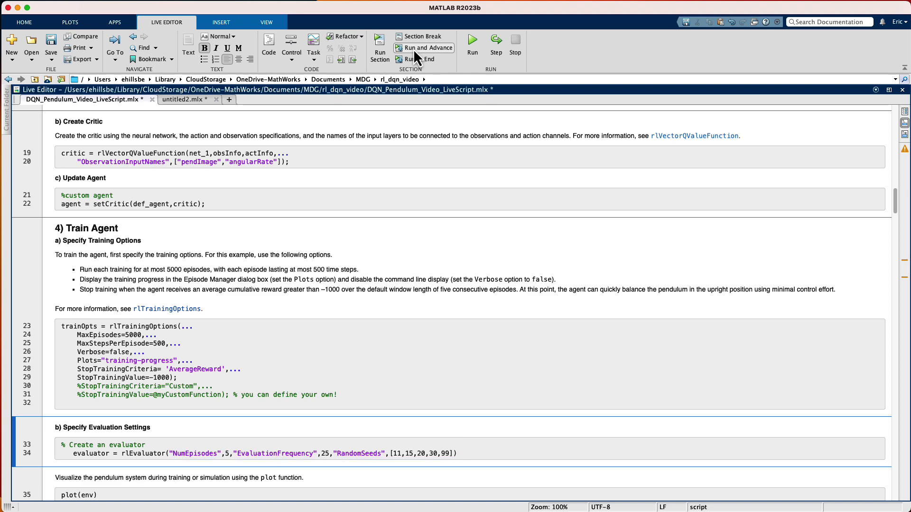
pyautogui.click(414, 48)
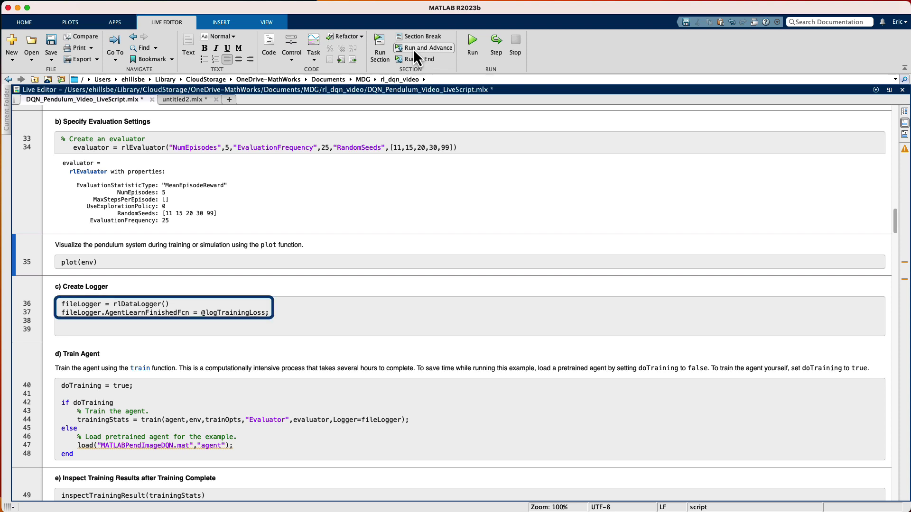
pyautogui.click(413, 49)
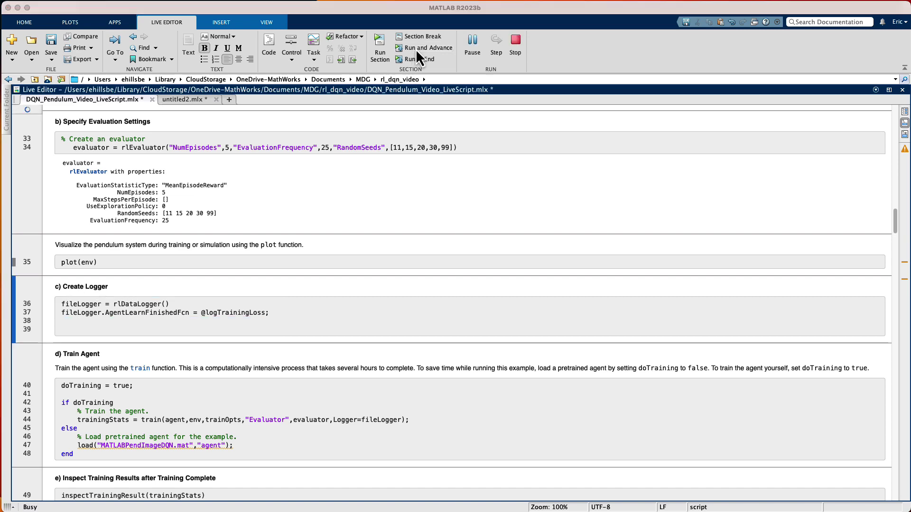
# Run the logger and training sections, placing the pendulum animation above the reward plot.
pyautogui.click(425, 50)
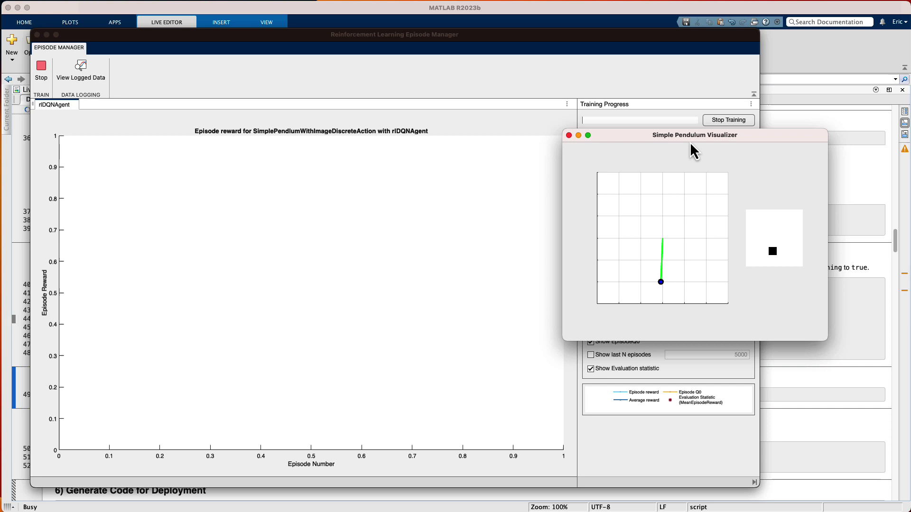
pyautogui.moveTo(693, 140); pyautogui.dragTo(406, 53)
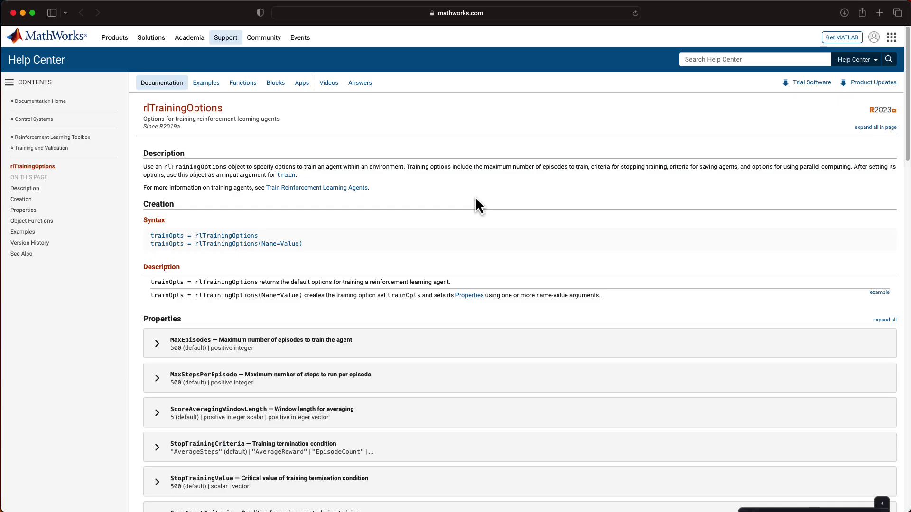
pyautogui.scroll(-2, 475, 197)
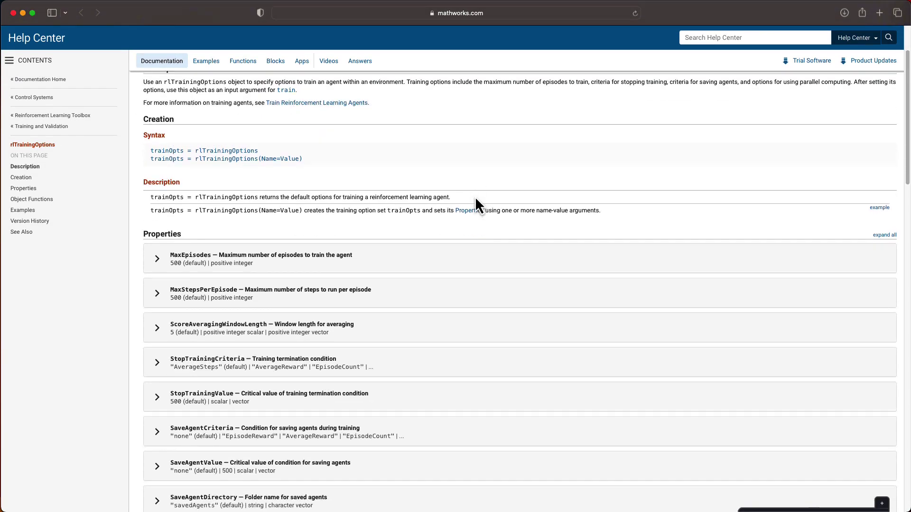
pyautogui.scroll(-4, 476, 203)
pyautogui.scroll(-5, 475, 205)
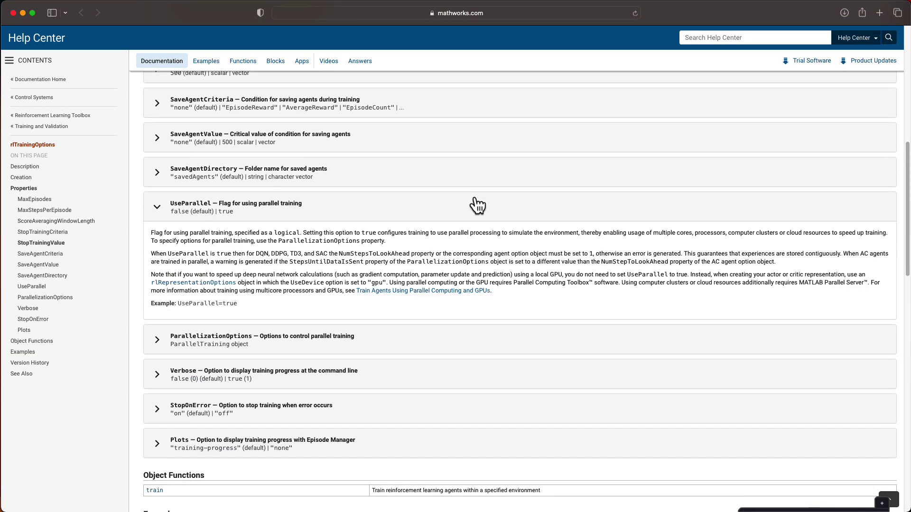
pyautogui.scroll(-5, 476, 205)
pyautogui.scroll(-2, 476, 206)
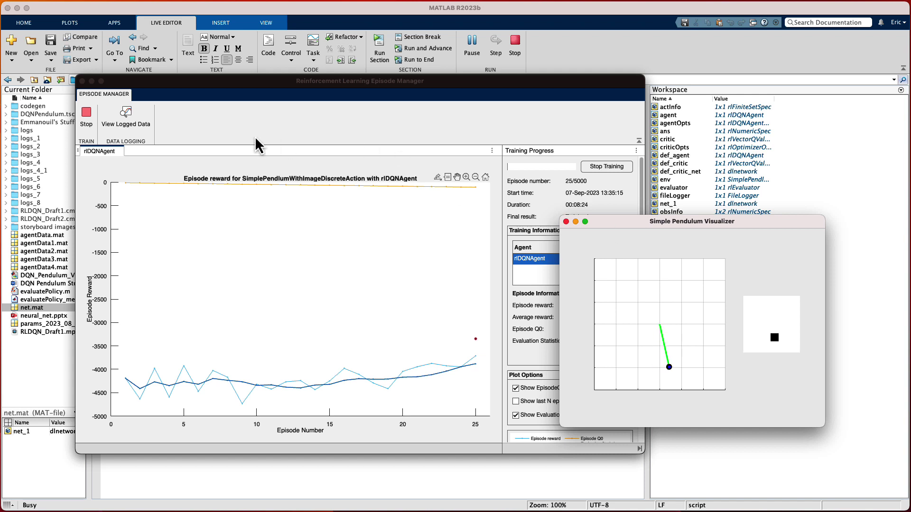
# View the logged data from the Episode Manager and plot CriticLoss as a line.
pyautogui.click(145, 128)
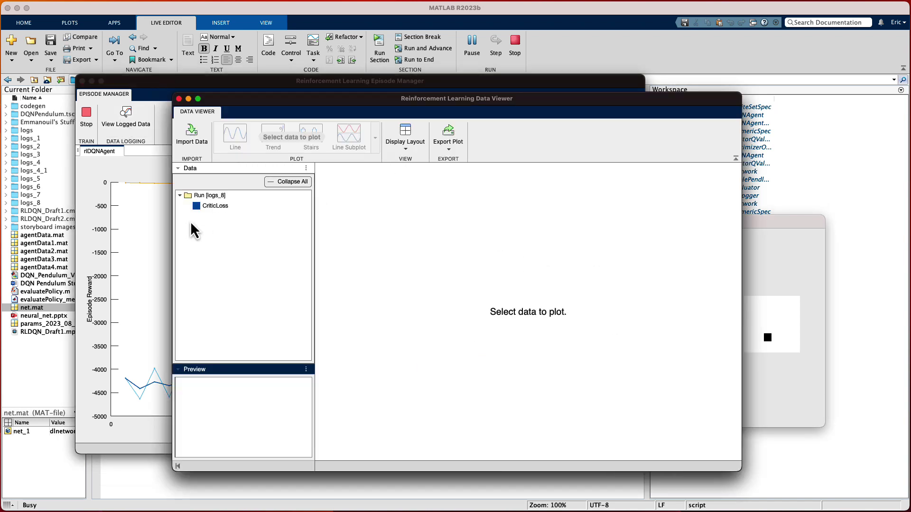
pyautogui.click(207, 206)
pyautogui.click(238, 140)
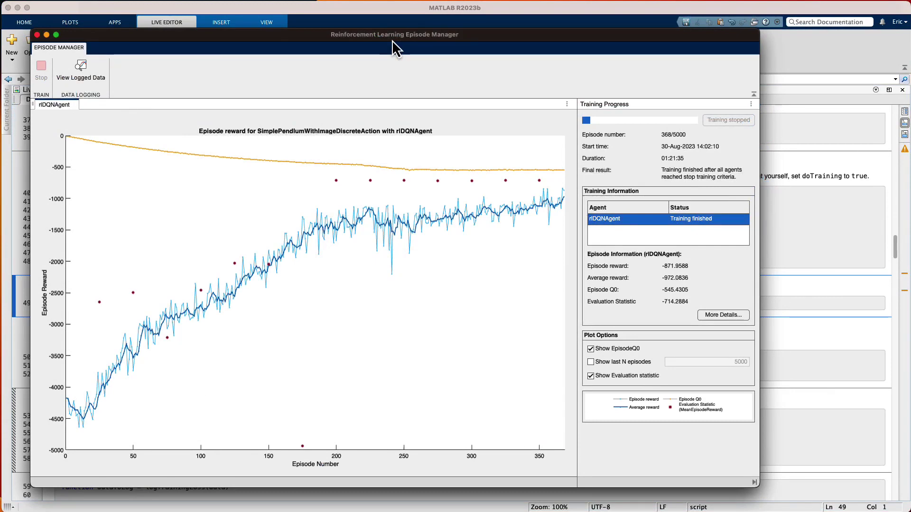
# Close the Episode Manager, run inspectTrainingResult, and close the reopened results window.
pyautogui.click(38, 35)
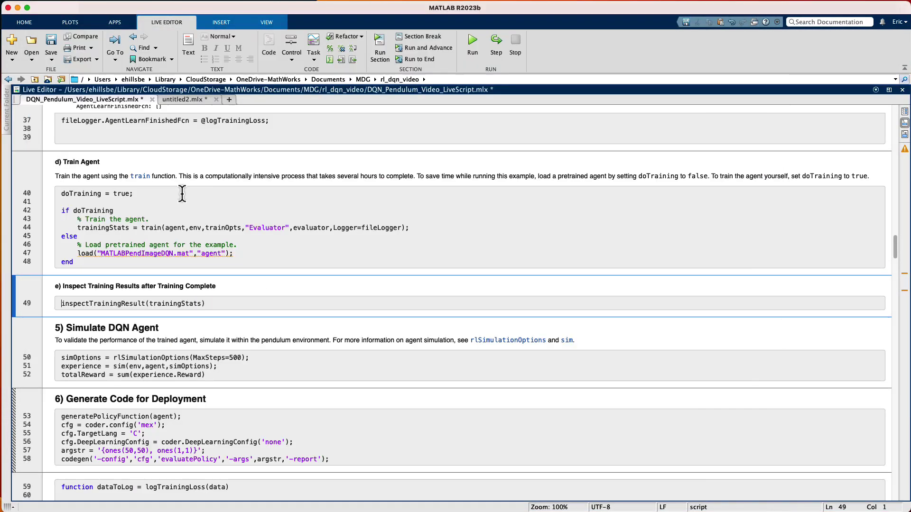
pyautogui.click(414, 51)
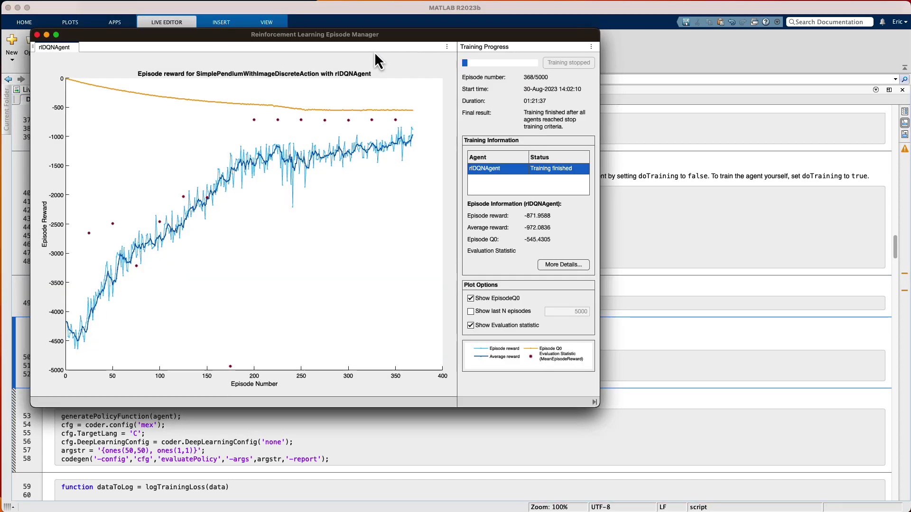
pyautogui.click(37, 36)
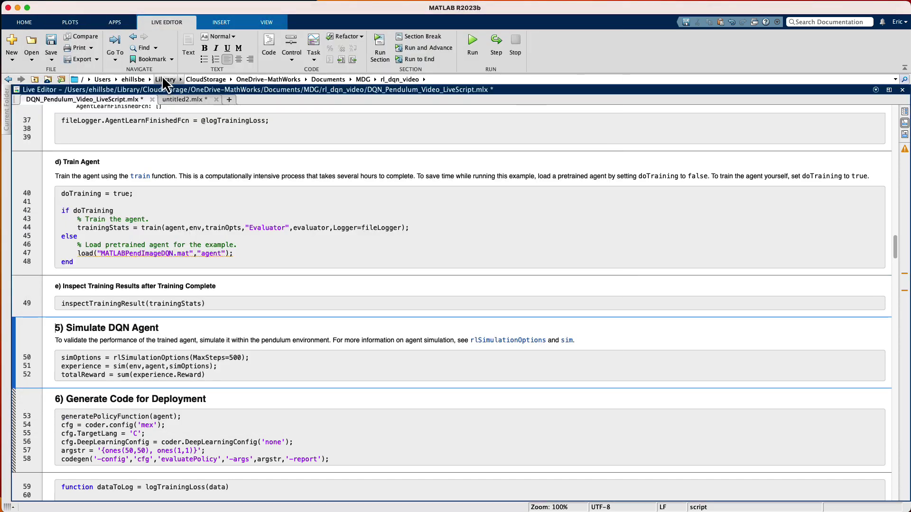
# Run the Simulate DQN Agent section, bringing the live script in front of the animation.
pyautogui.click(411, 50)
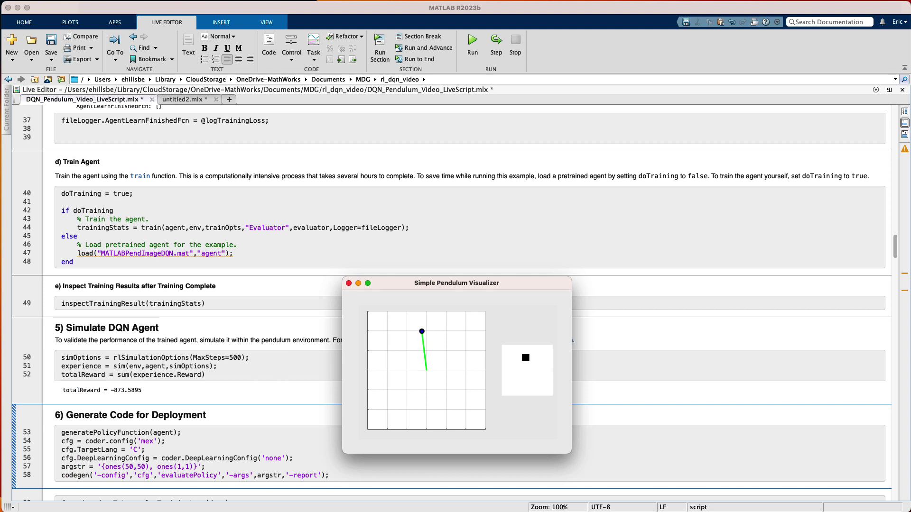
pyautogui.click(299, 436)
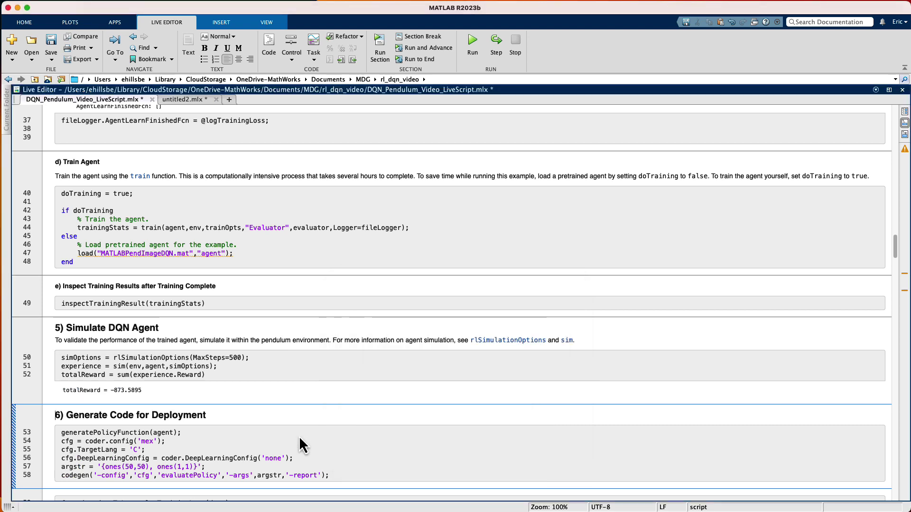
# Run the Generate Code for Deployment section to build MEX code for evaluatePolicy.
pyautogui.click(423, 47)
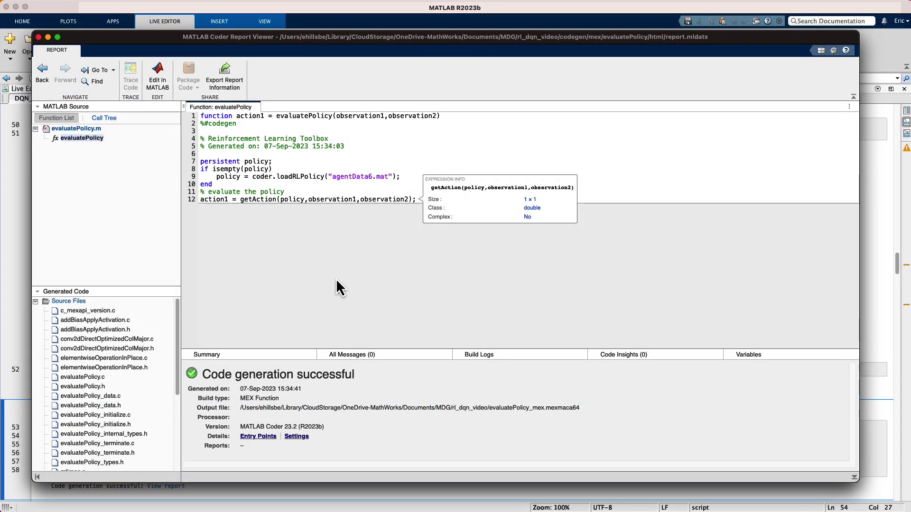
pyautogui.scroll(-2, 113, 383)
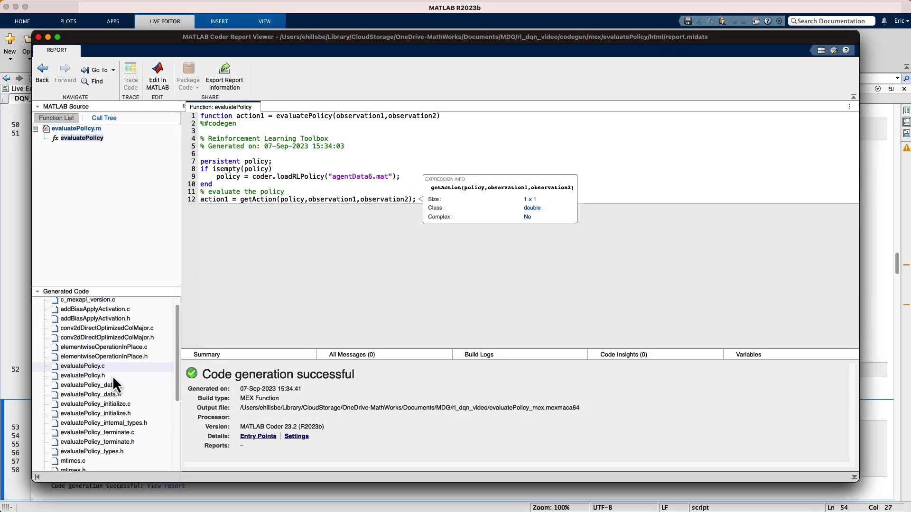
pyautogui.scroll(-3, 113, 376)
pyautogui.scroll(-3, 113, 376)
pyautogui.scroll(-2, 113, 375)
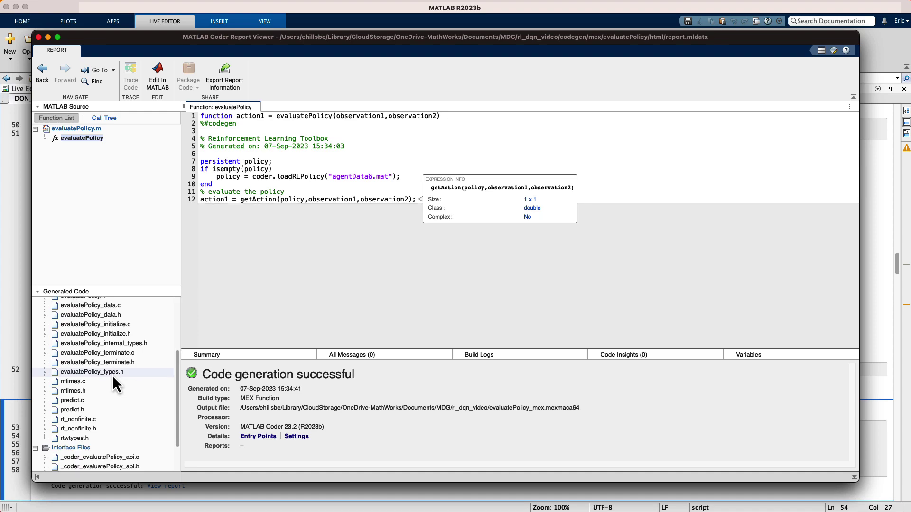
pyautogui.scroll(-2, 113, 375)
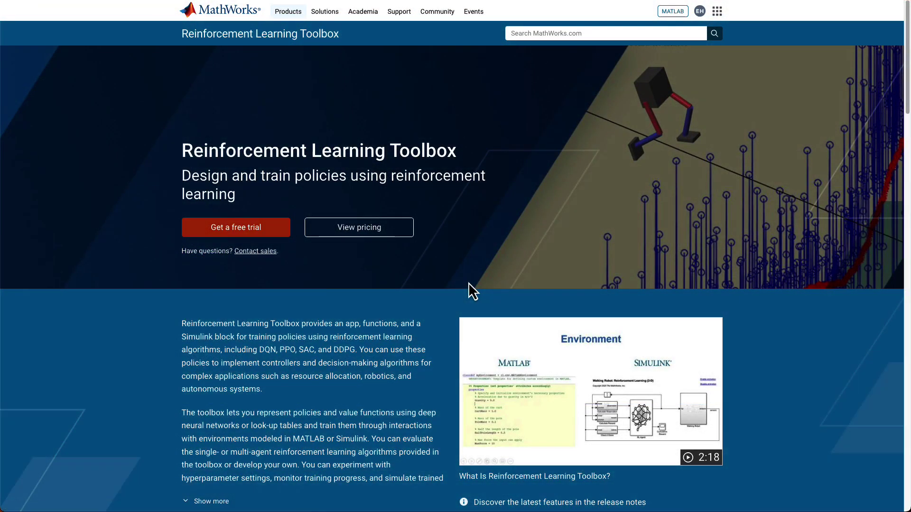
pyautogui.scroll(-1, 469, 290)
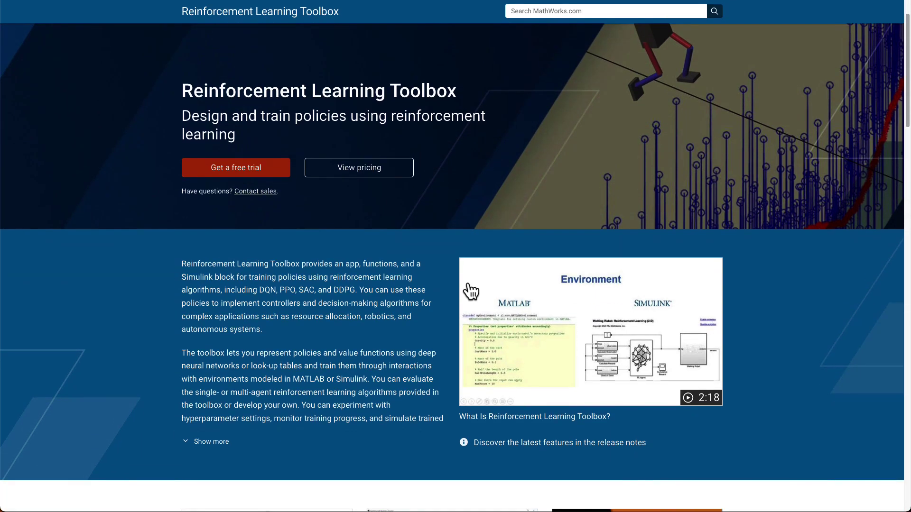
pyautogui.scroll(-2, 468, 291)
pyautogui.scroll(-1, 468, 290)
pyautogui.scroll(-1, 468, 285)
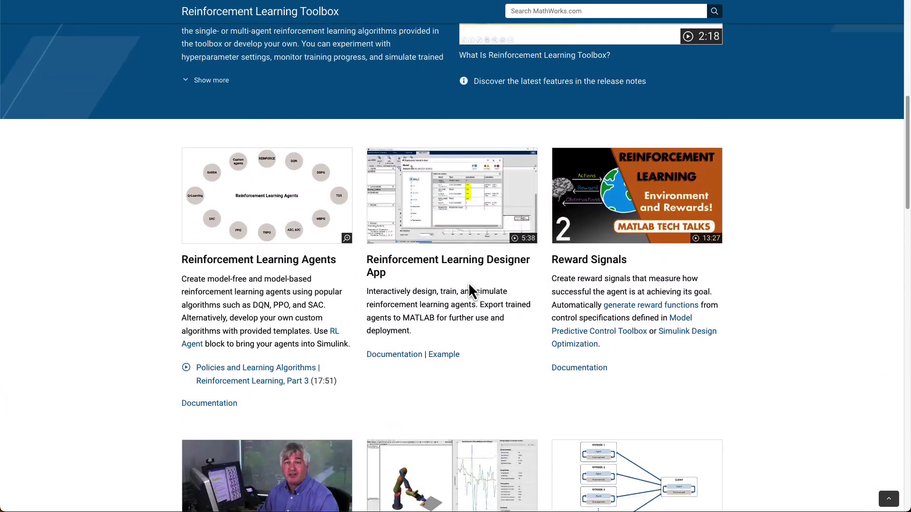
pyautogui.scroll(-1, 468, 283)
pyautogui.scroll(-2, 468, 284)
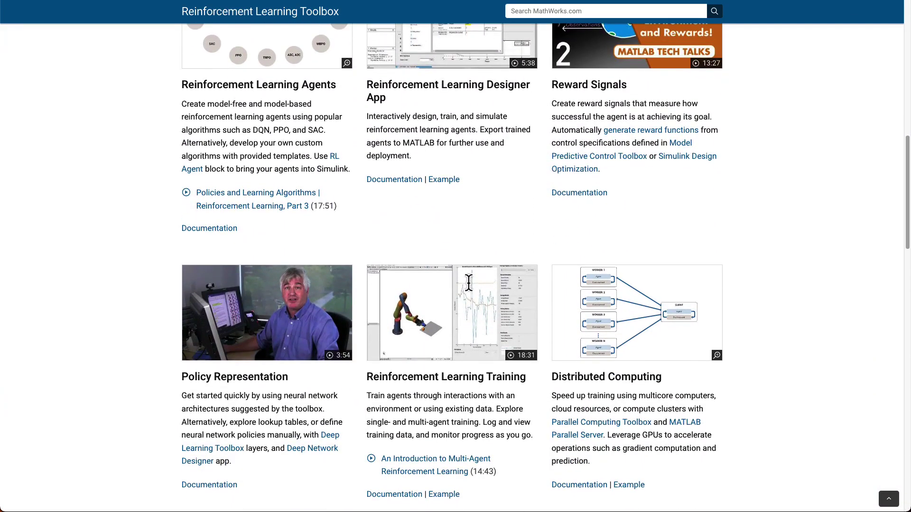
pyautogui.scroll(-1, 469, 284)
pyautogui.scroll(-5, 468, 284)
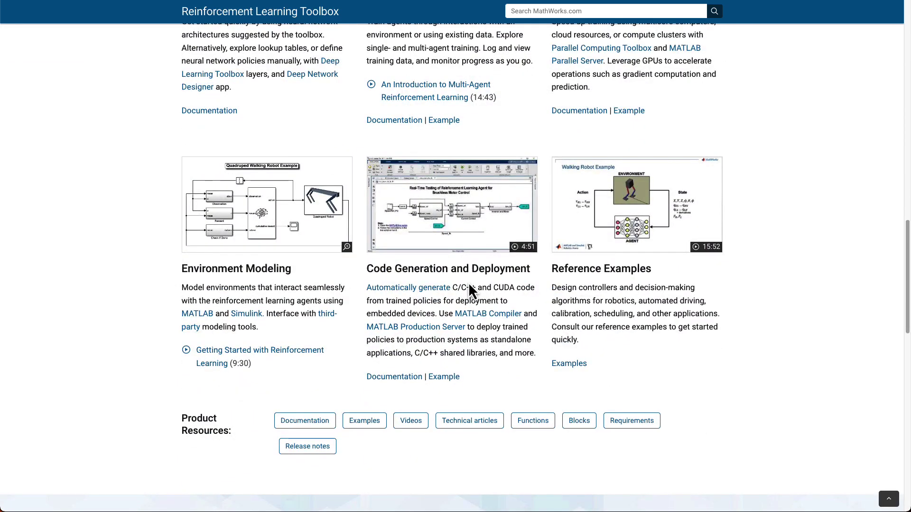